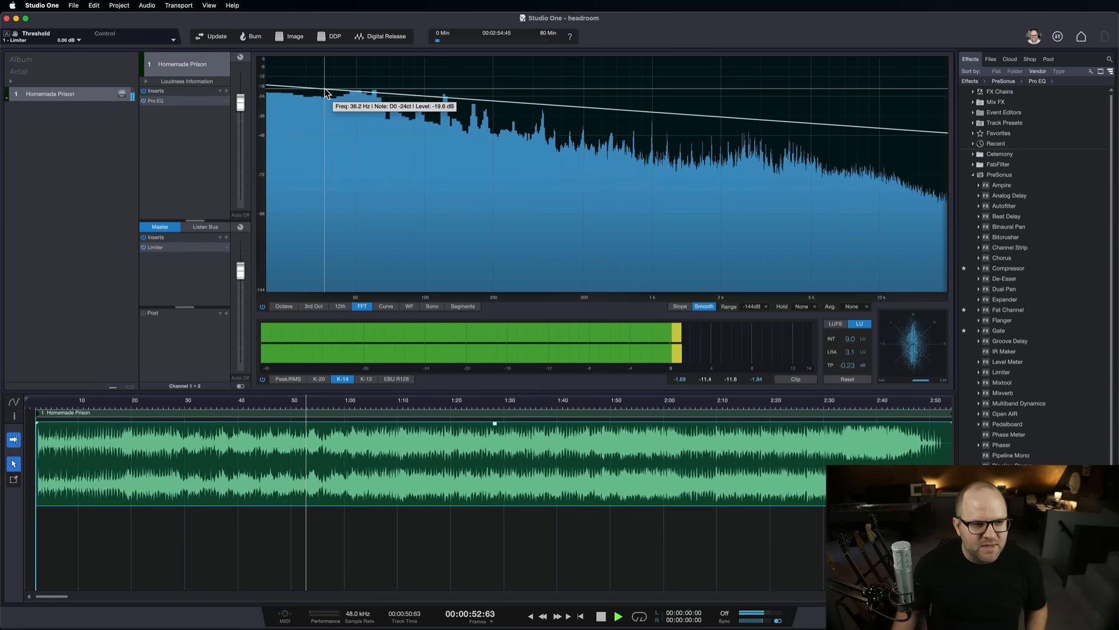
click(329, 92)
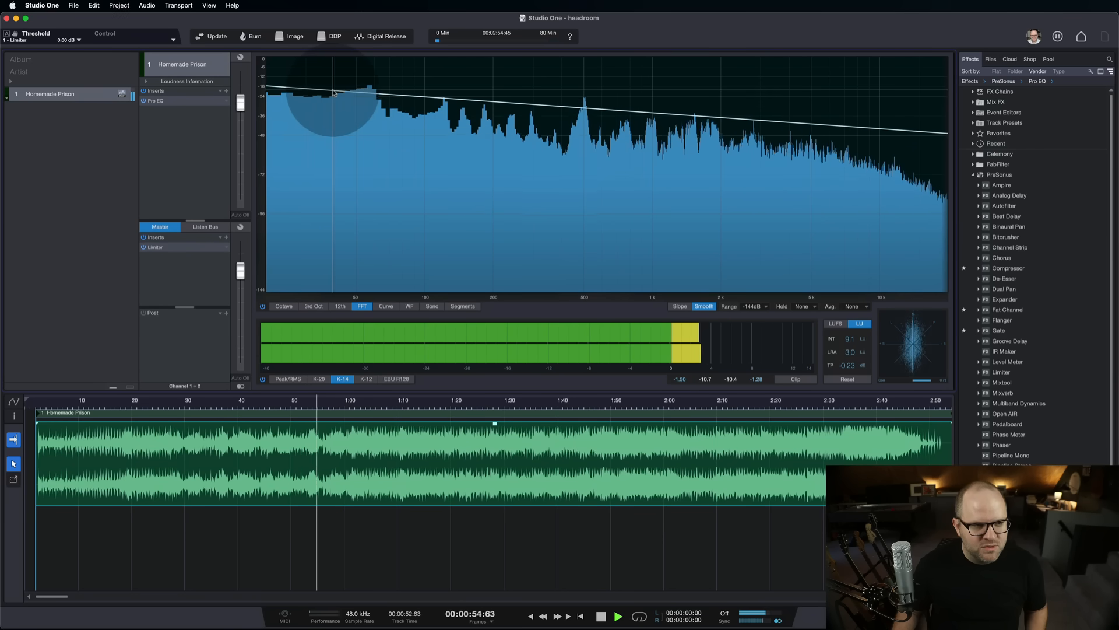
drag(333, 89, 404, 215)
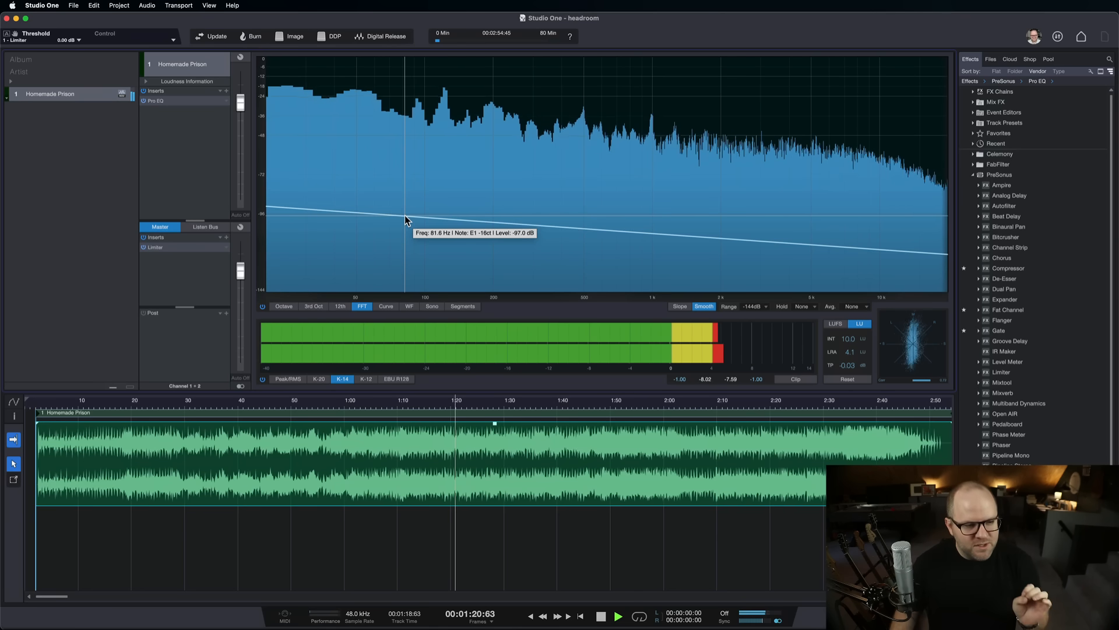
drag(404, 219, 854, 203)
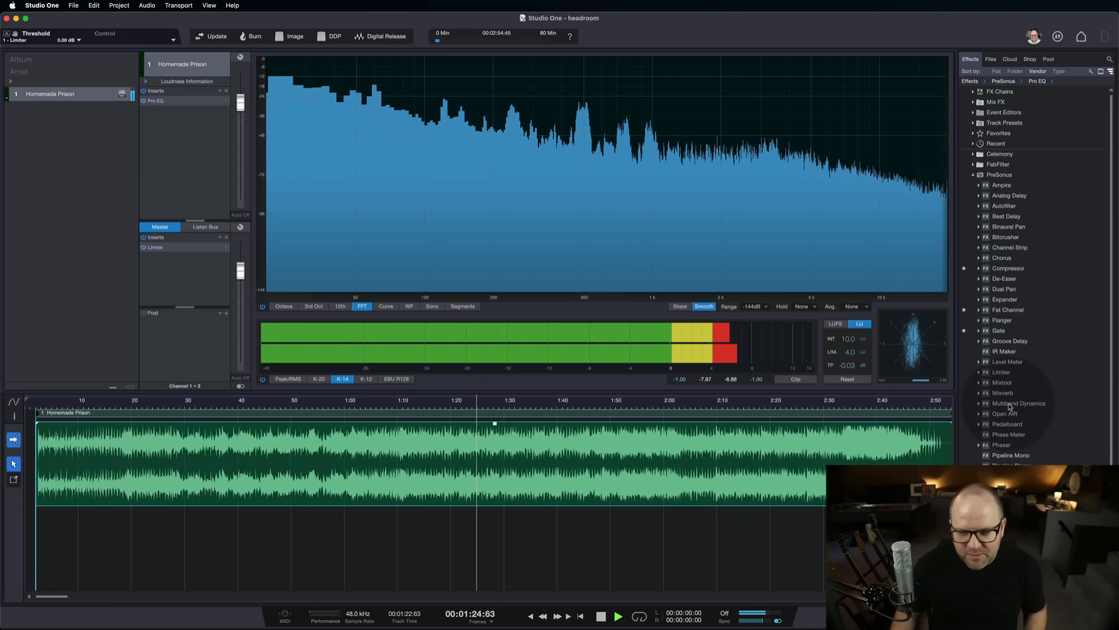
- Insert Multiband Dynamics ahead of the Limiter on the Master channel and place its window clear of the effects browser
drag(1011, 407, 166, 247)
drag(1002, 120, 237, 109)
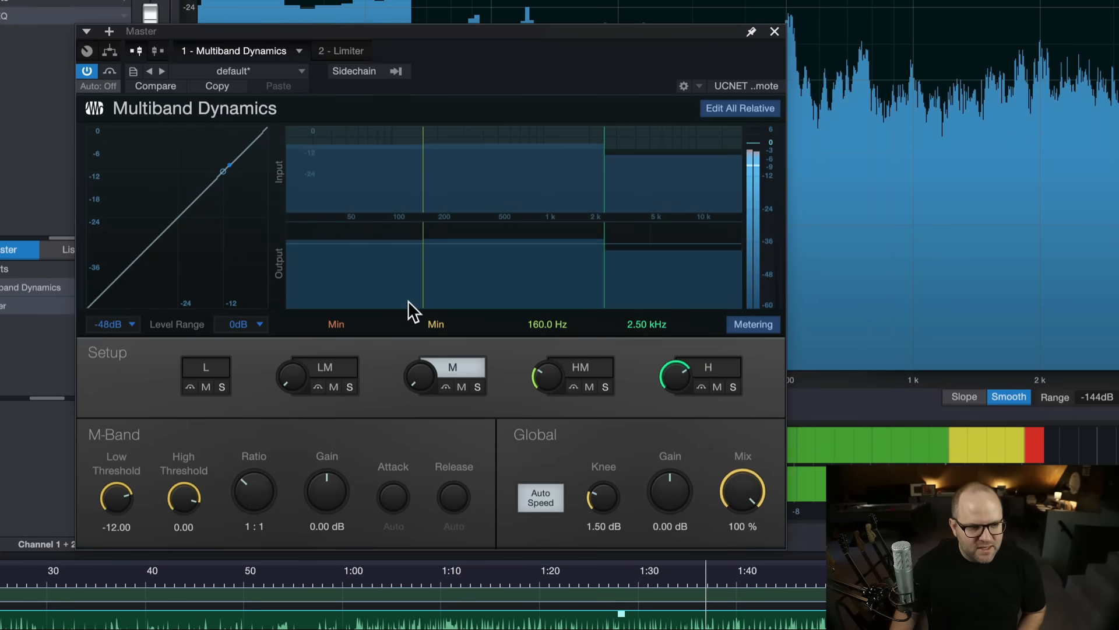
drag(412, 280, 382, 278)
drag(303, 378, 305, 447)
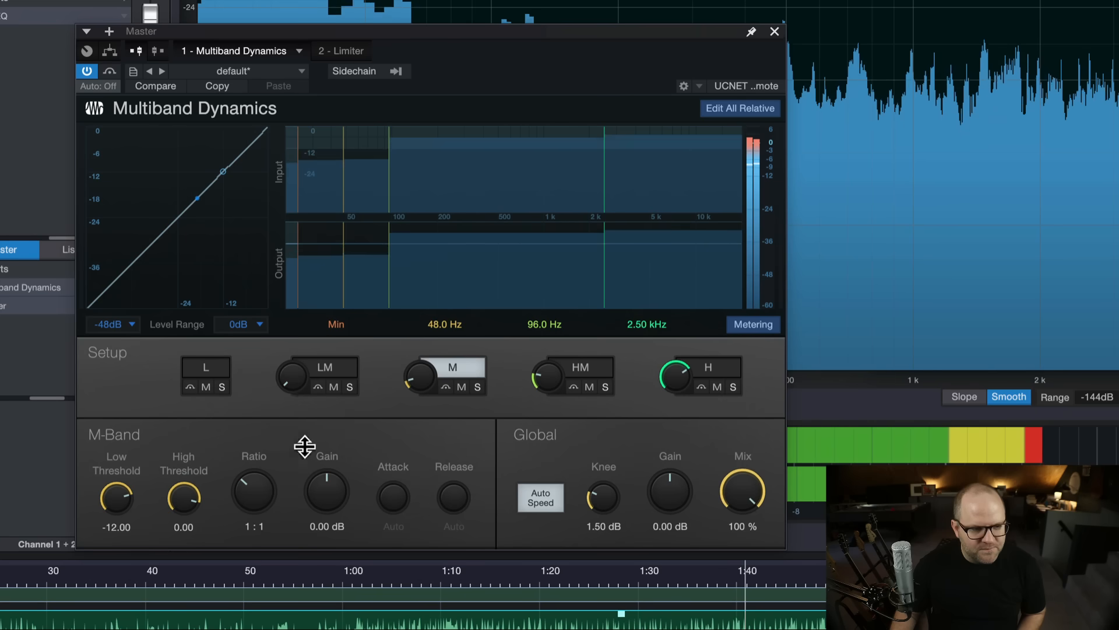
drag(424, 371, 422, 375)
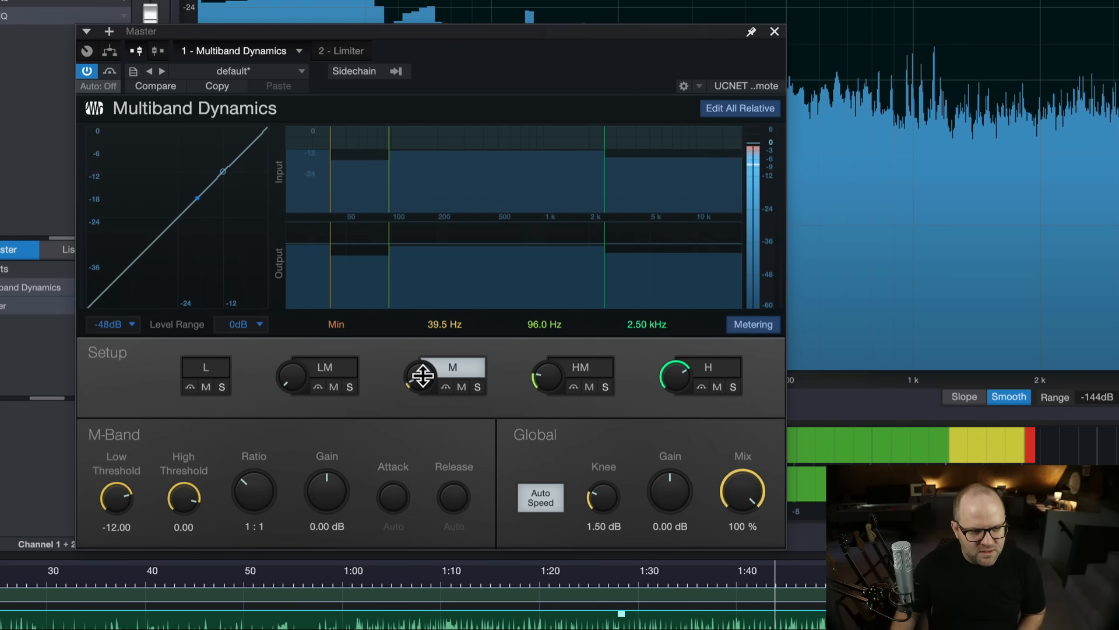
click(442, 325)
text(40)
key(Return)
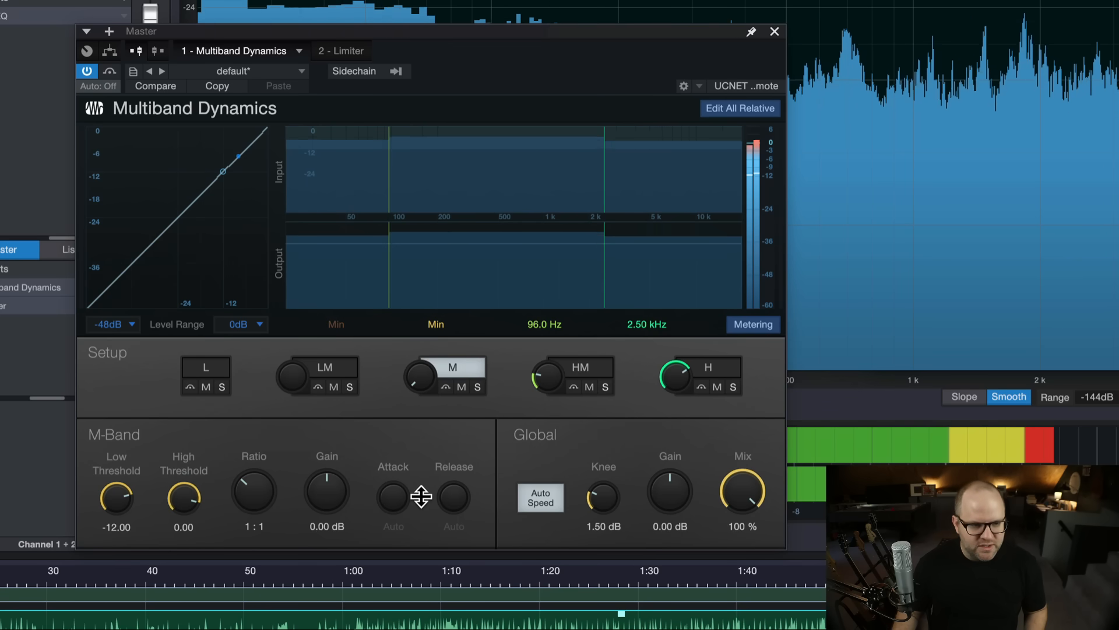
- Set the crossover between the M and HM bands to 40 Hz, solo the M band, and close Multiband Dynamics
click(539, 327)
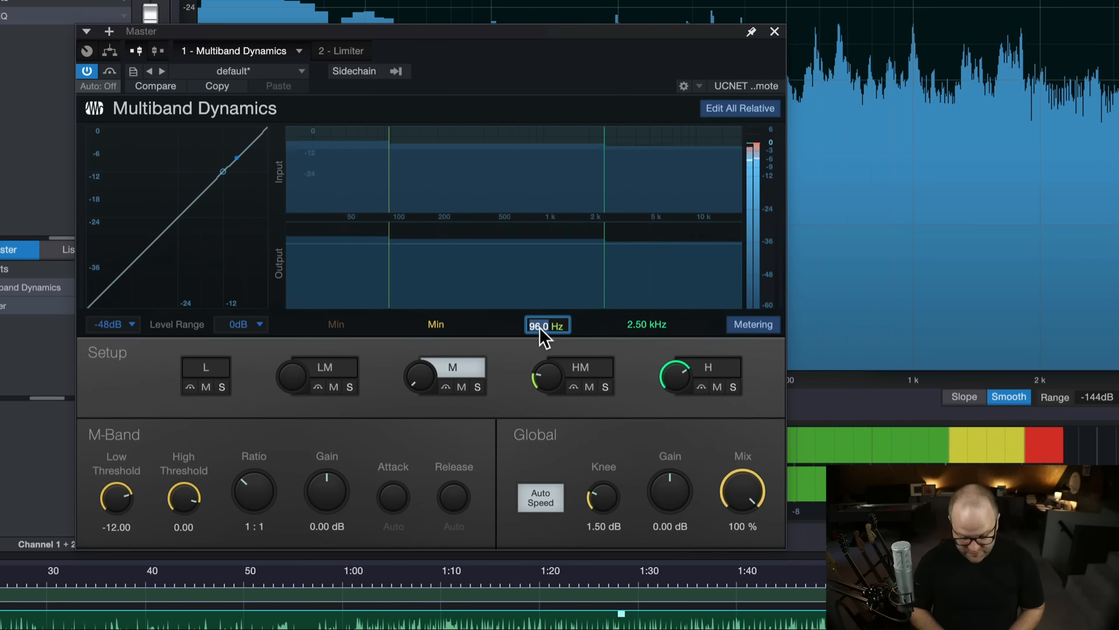
text(40)
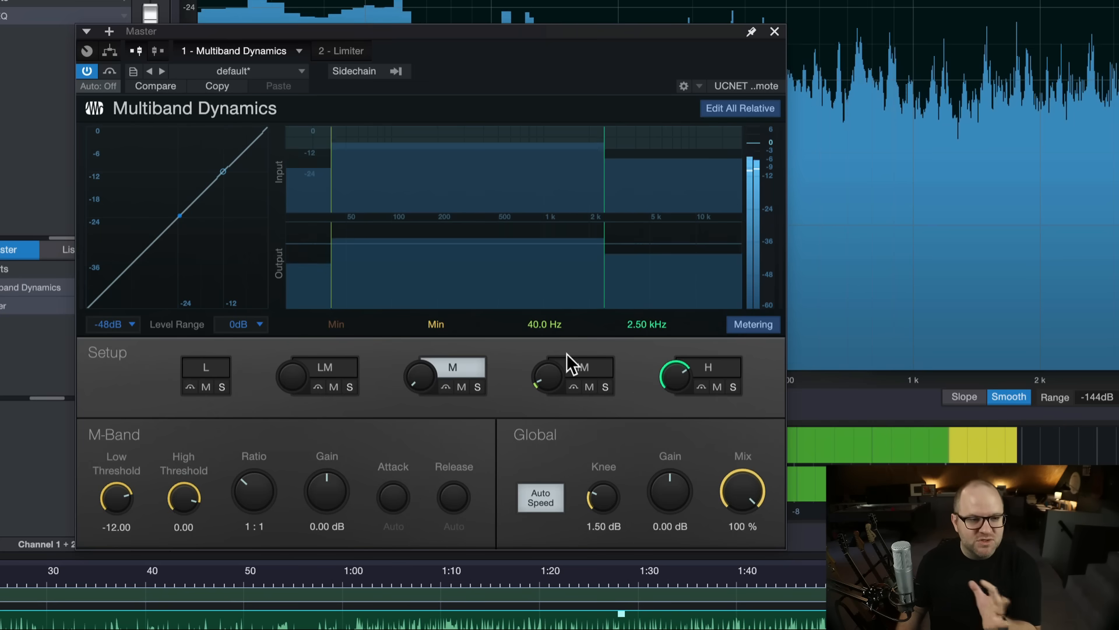
click(607, 384)
click(606, 384)
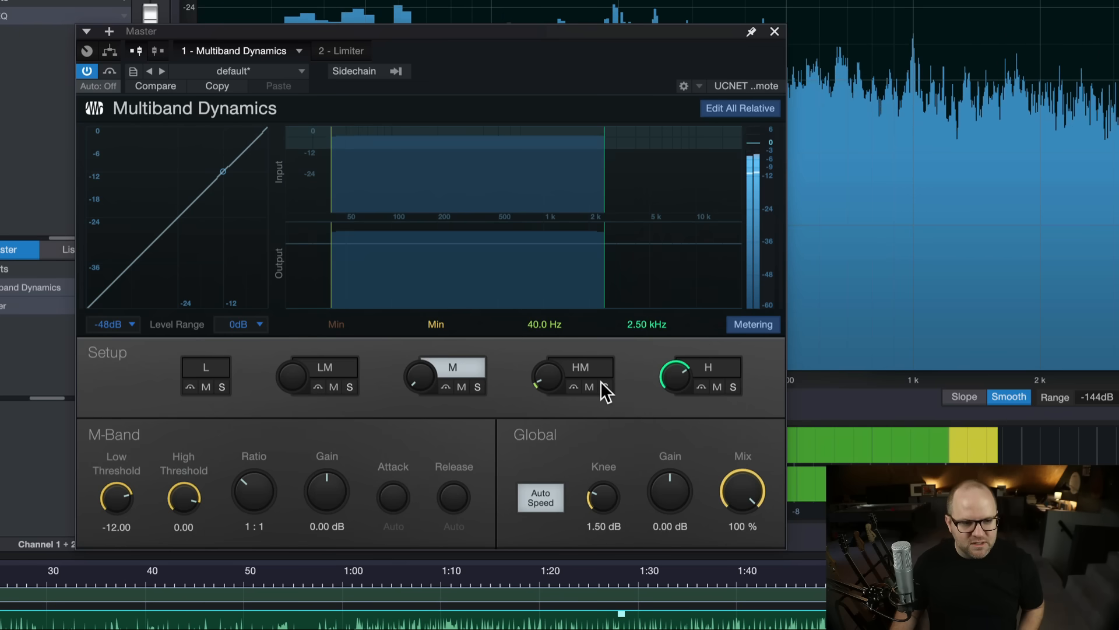
click(774, 32)
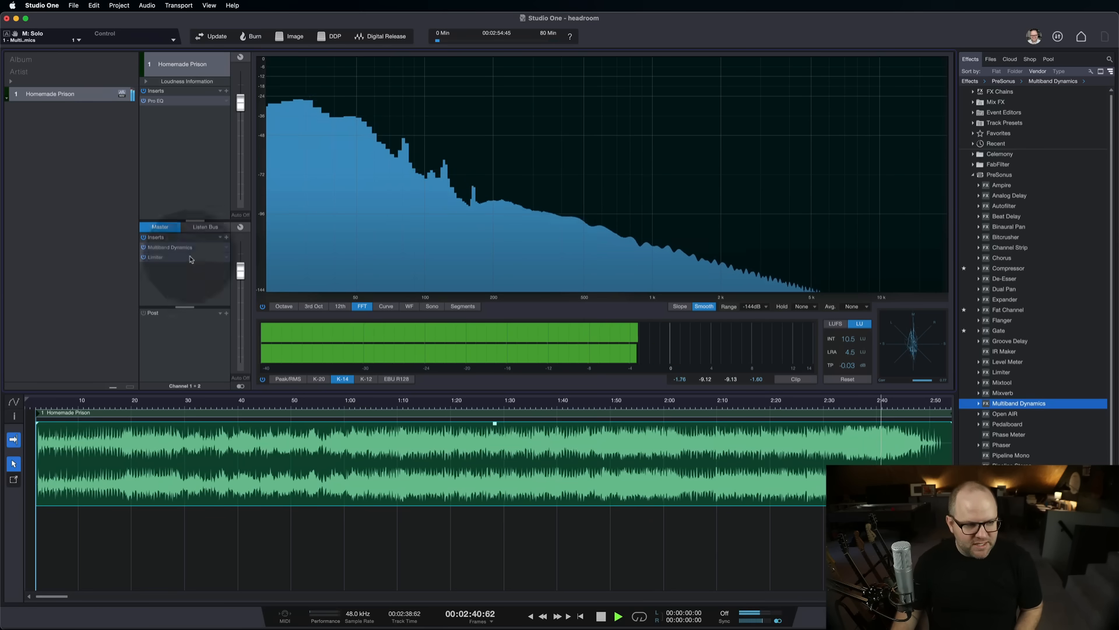
- Play the soloed low band from about 0:19 and examine its frequency spectrum
click(127, 401)
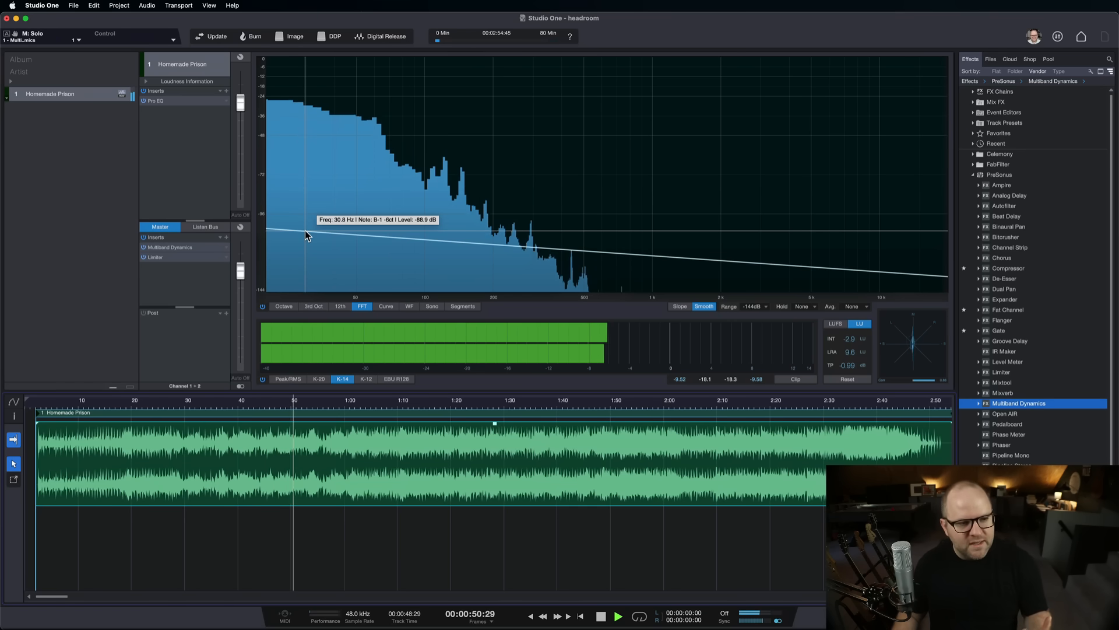
click(397, 287)
drag(397, 288, 392, 213)
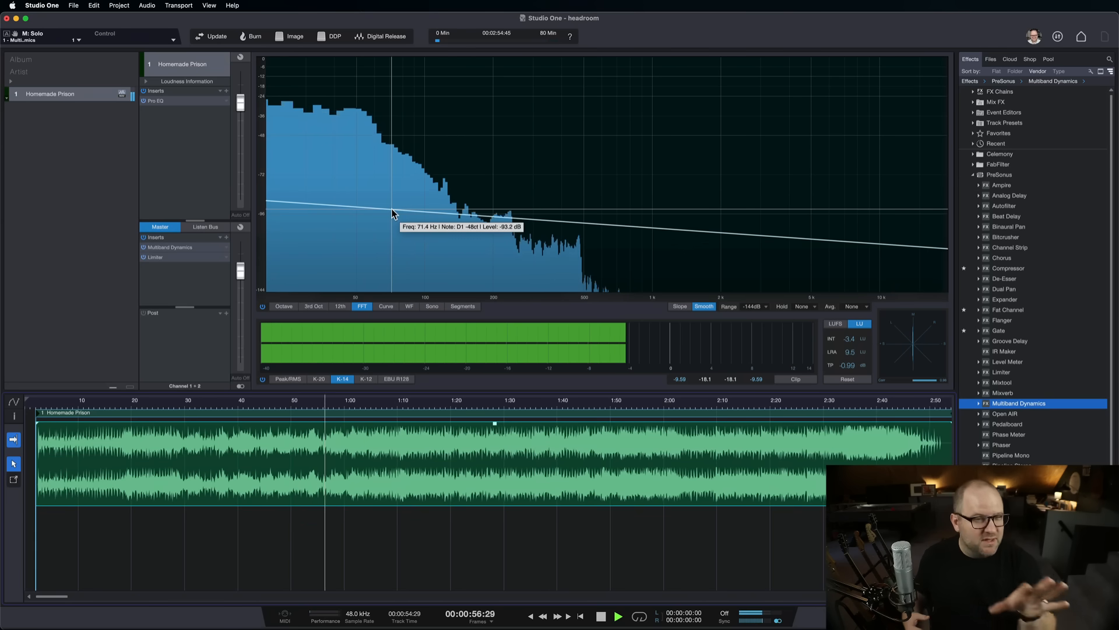
drag(411, 216, 530, 378)
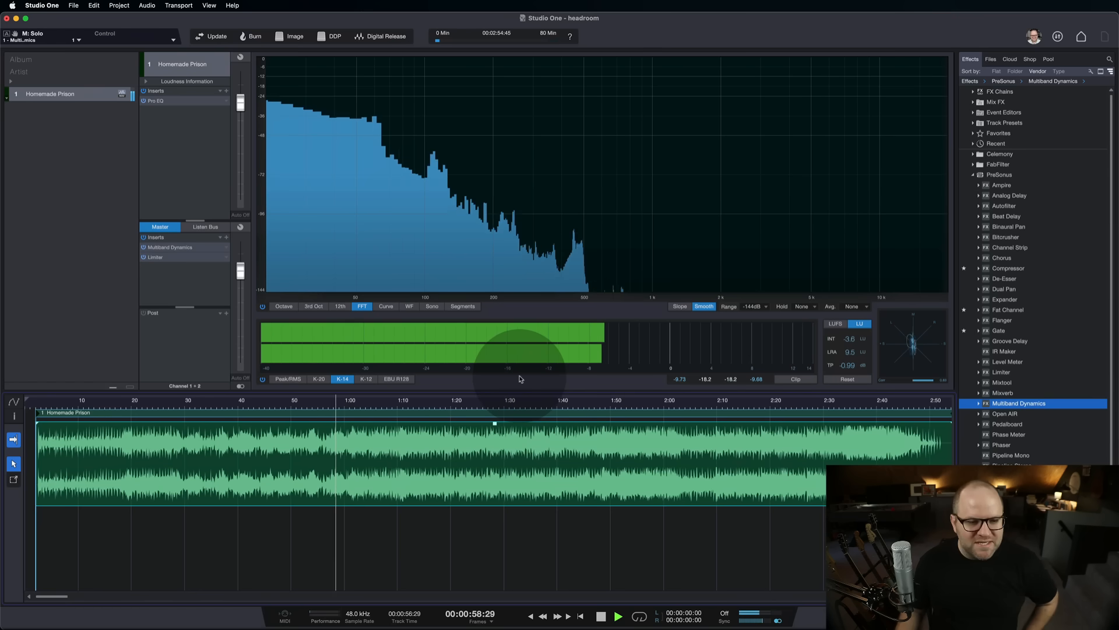
- Compare the soloed lows on the level meter's K-20, K-14 and K-12 scales and switch it to Peak/RMS
click(288, 379)
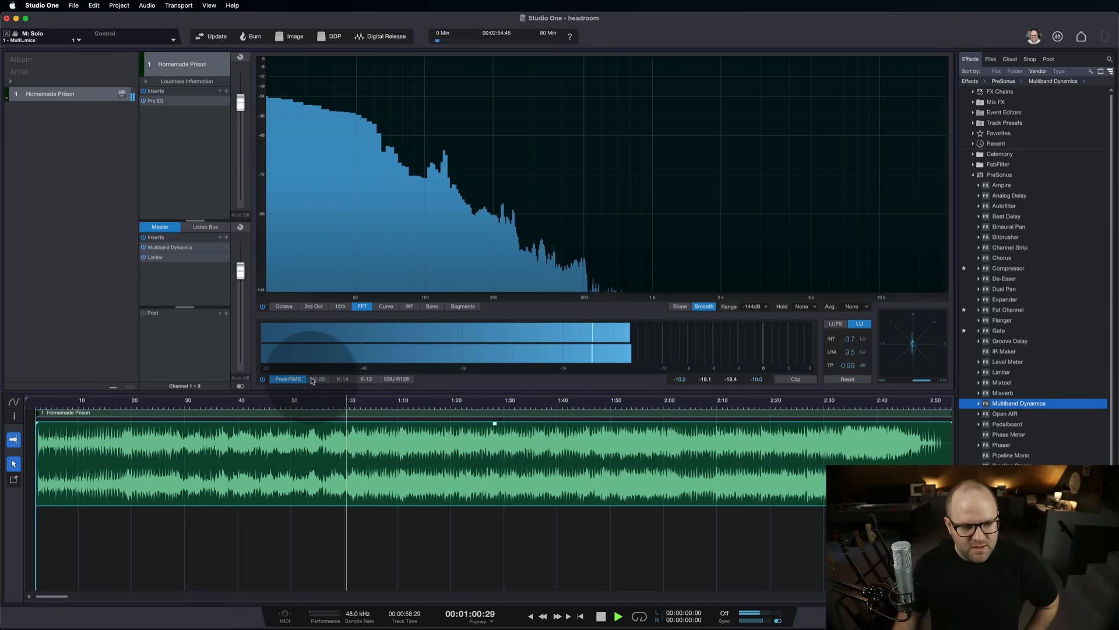
click(317, 379)
click(360, 380)
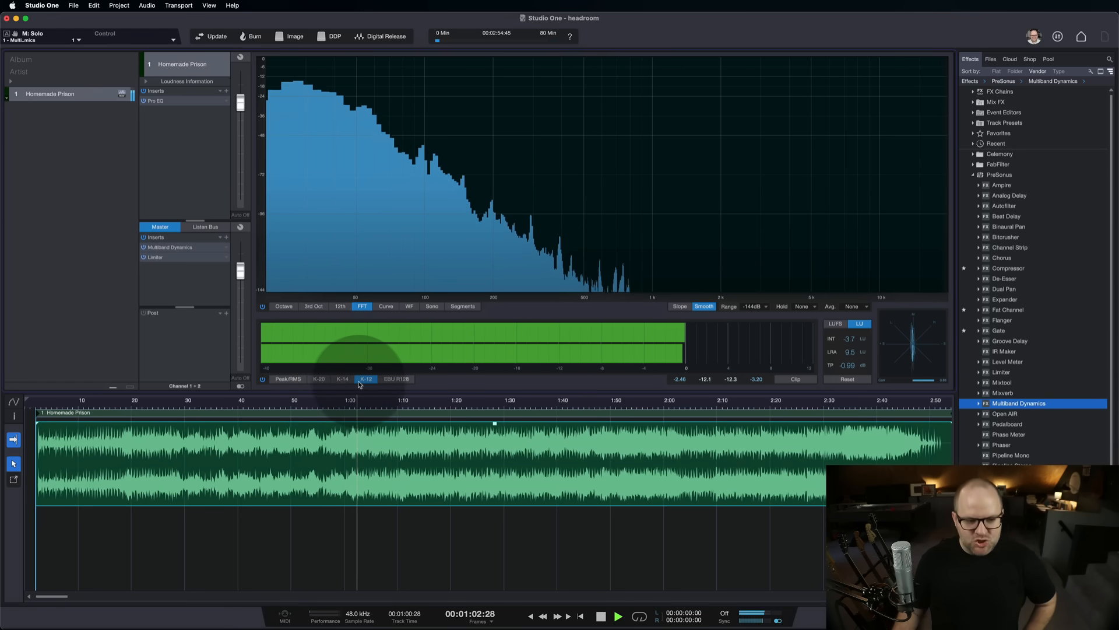
click(319, 379)
click(288, 379)
click(319, 379)
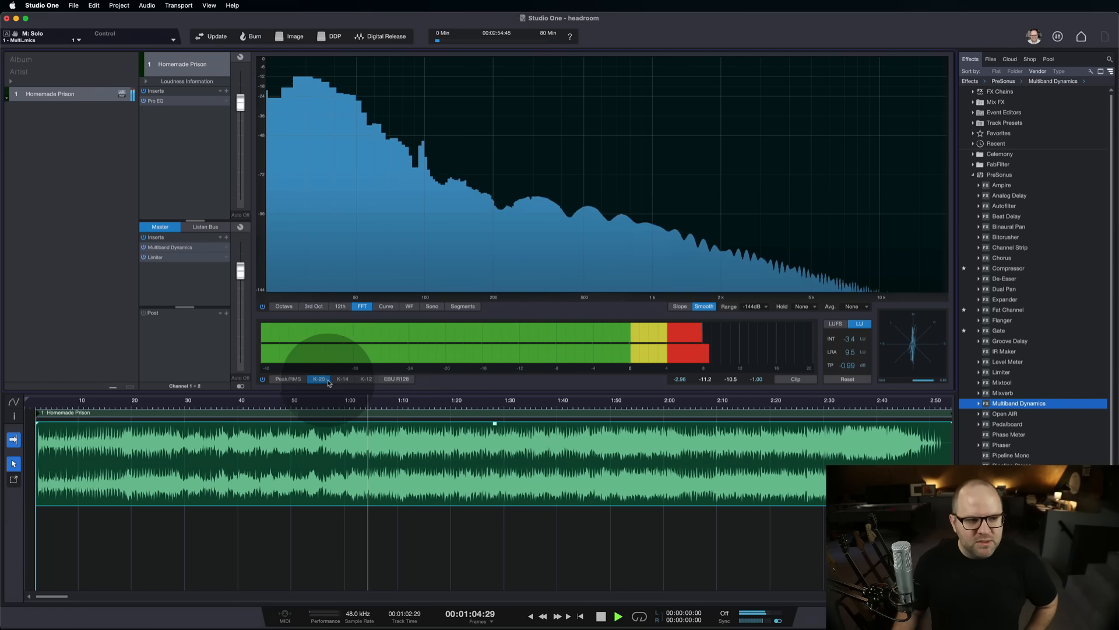
click(343, 379)
click(366, 379)
click(342, 379)
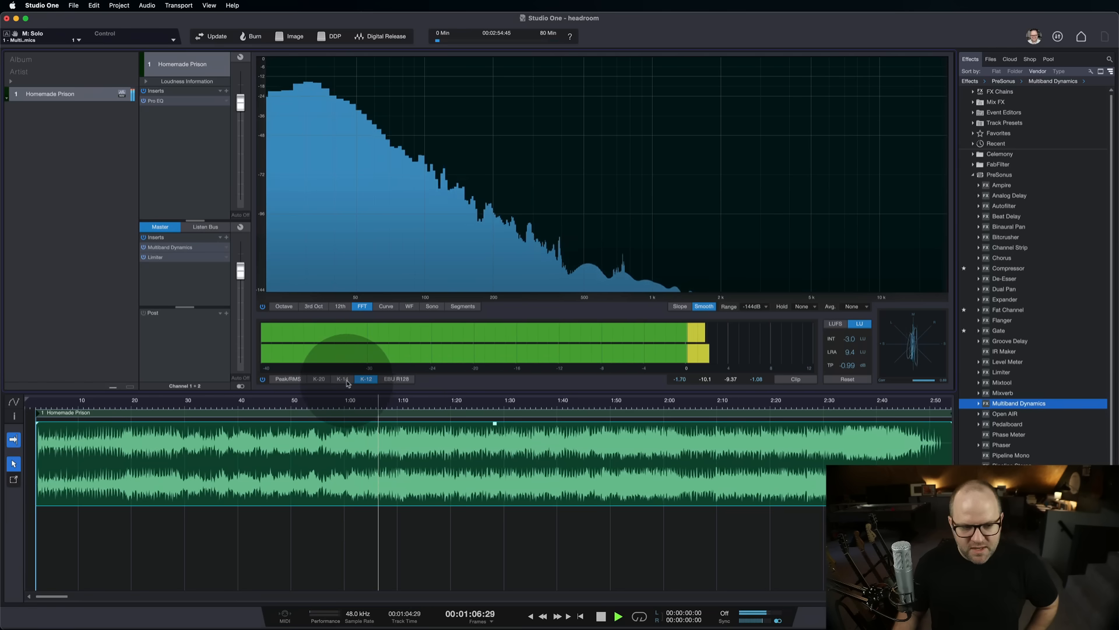
click(288, 379)
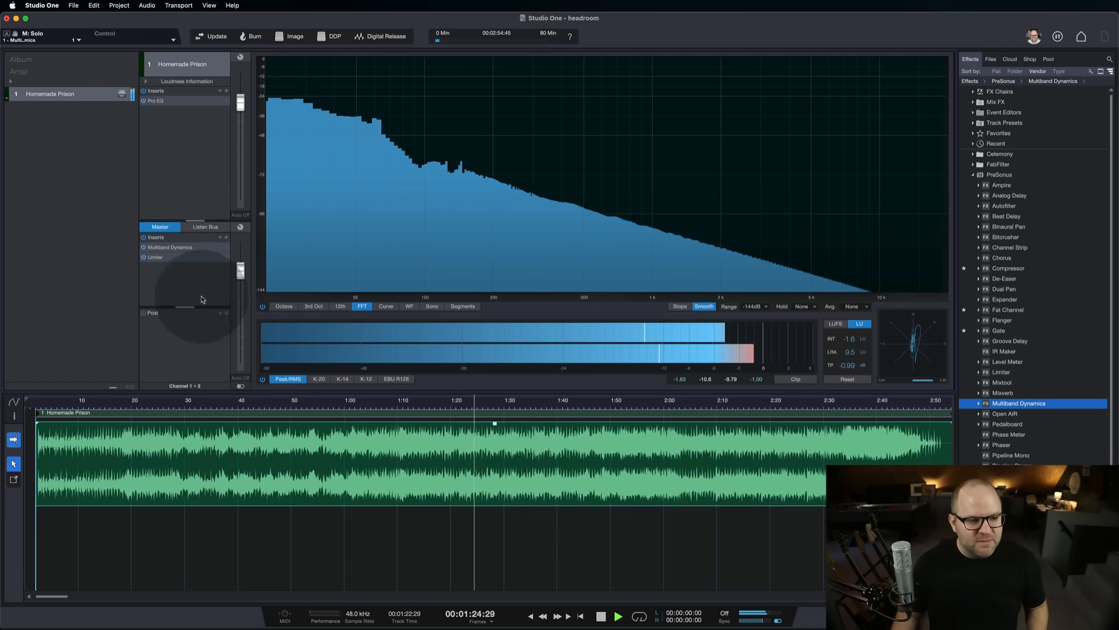
- Check the Master Limiter's gain reduction after resetting its reading, and return the main level meter to K-14
click(170, 258)
double_click(170, 258)
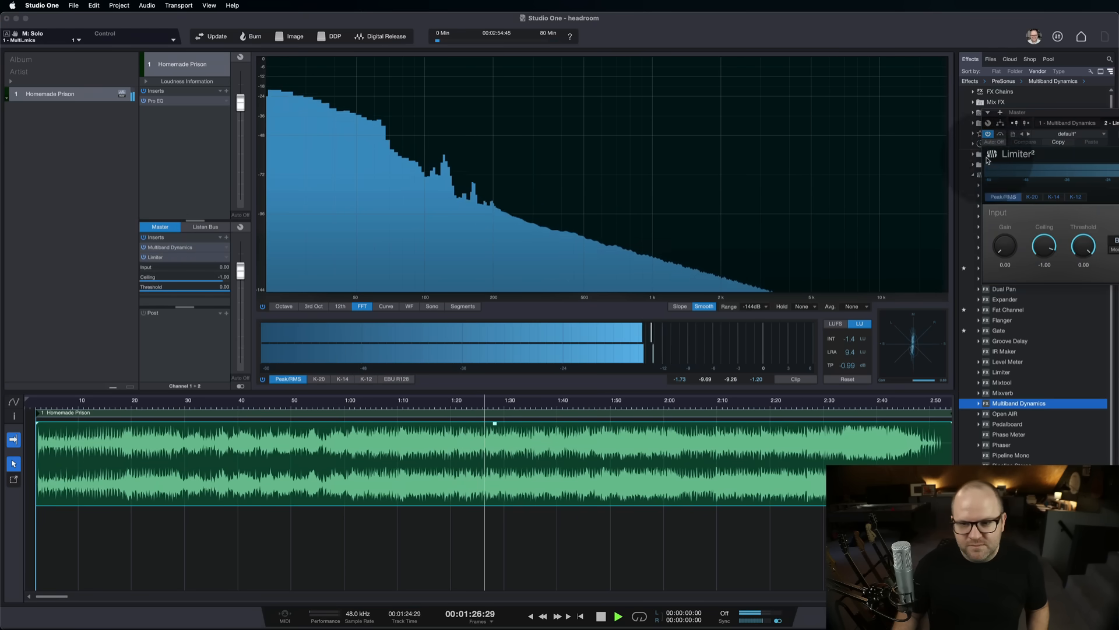
drag(972, 116, 773, 117)
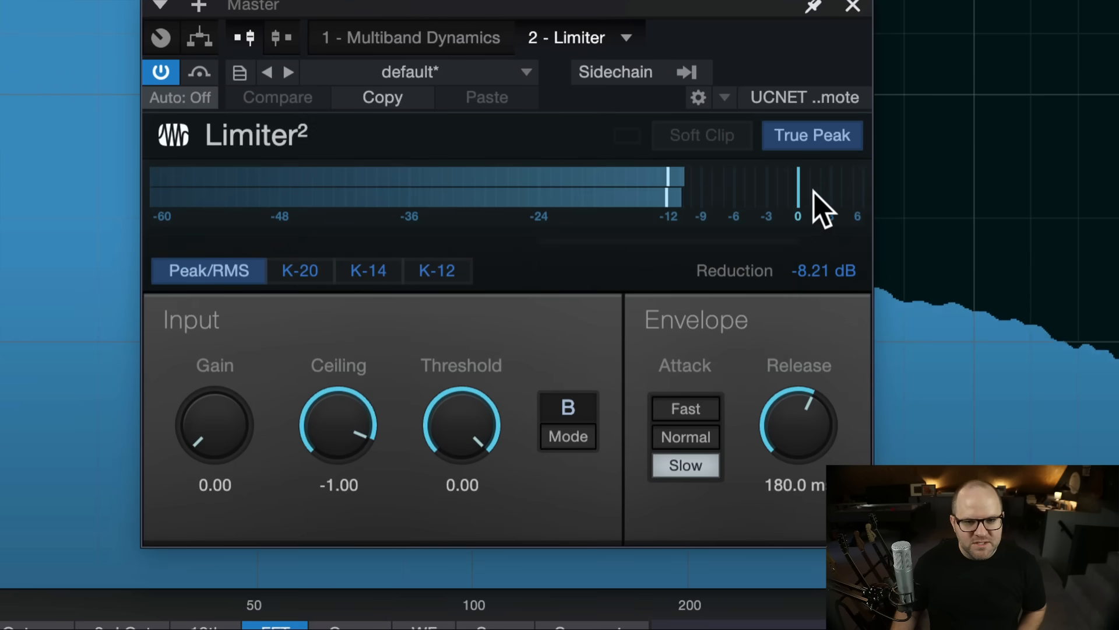
click(807, 271)
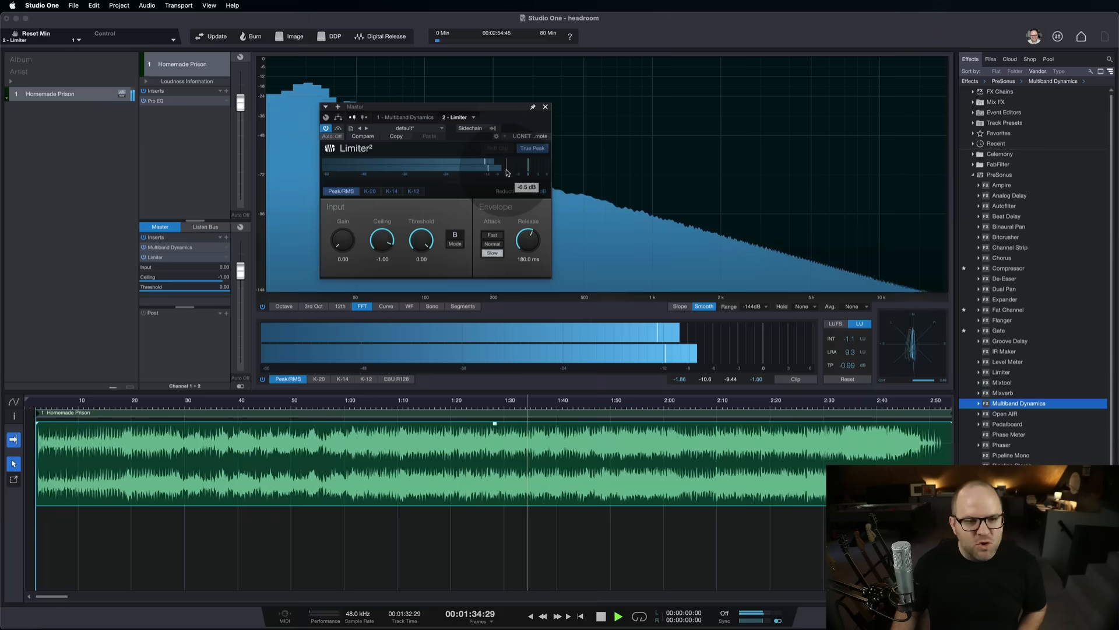
click(547, 108)
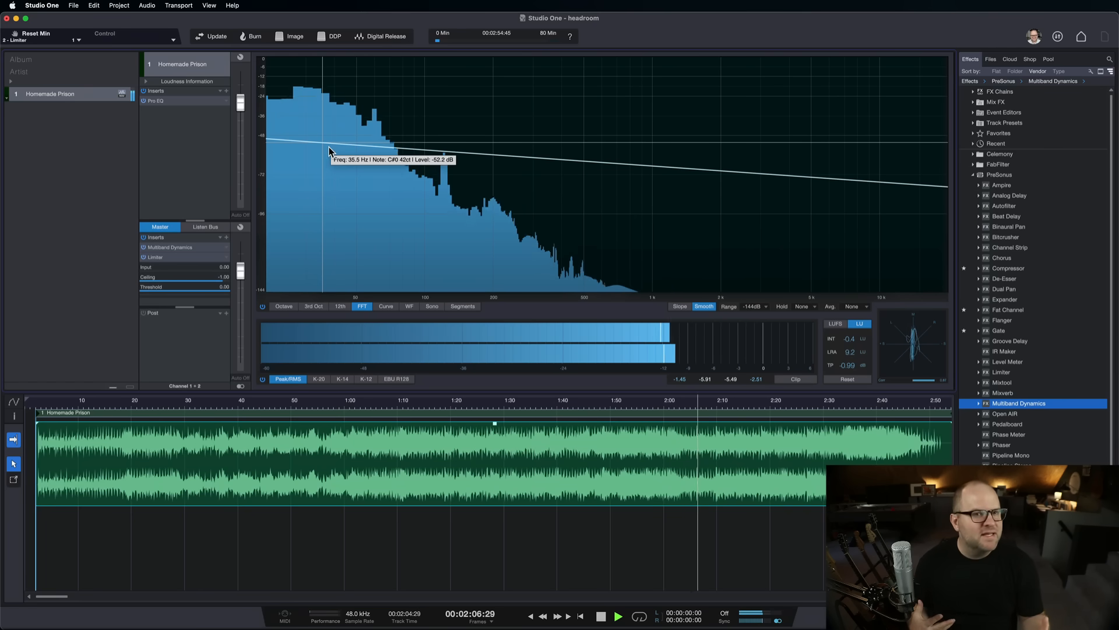
click(344, 379)
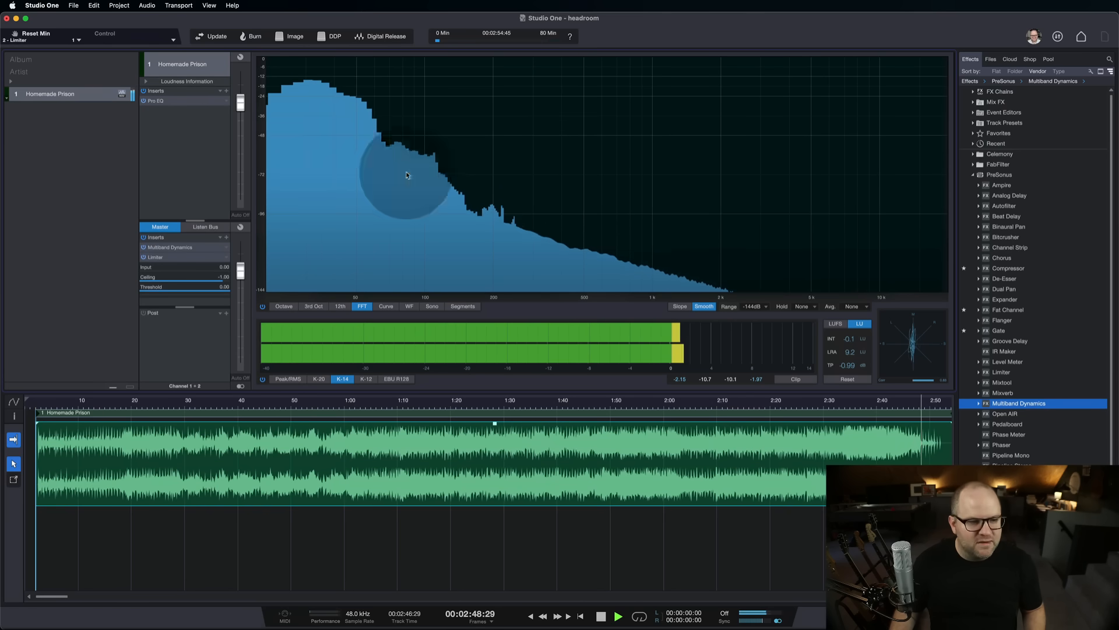
- Insert Pro EQ ahead of Multiband Dynamics on the Master channel and try its 50 Hz LLC filter
drag(156, 100, 166, 247)
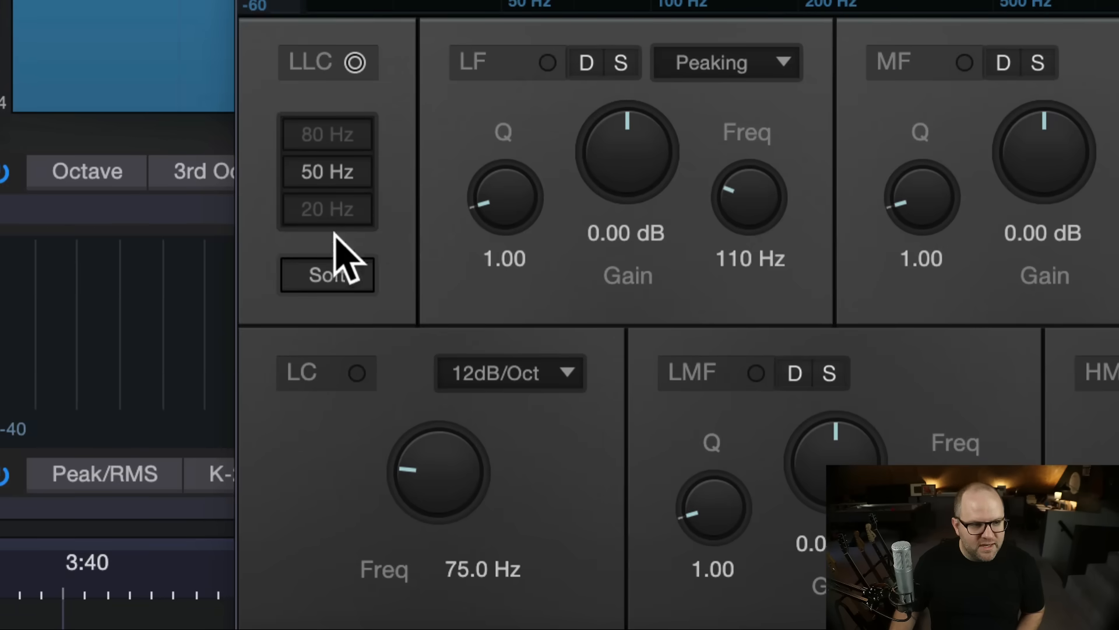
click(355, 62)
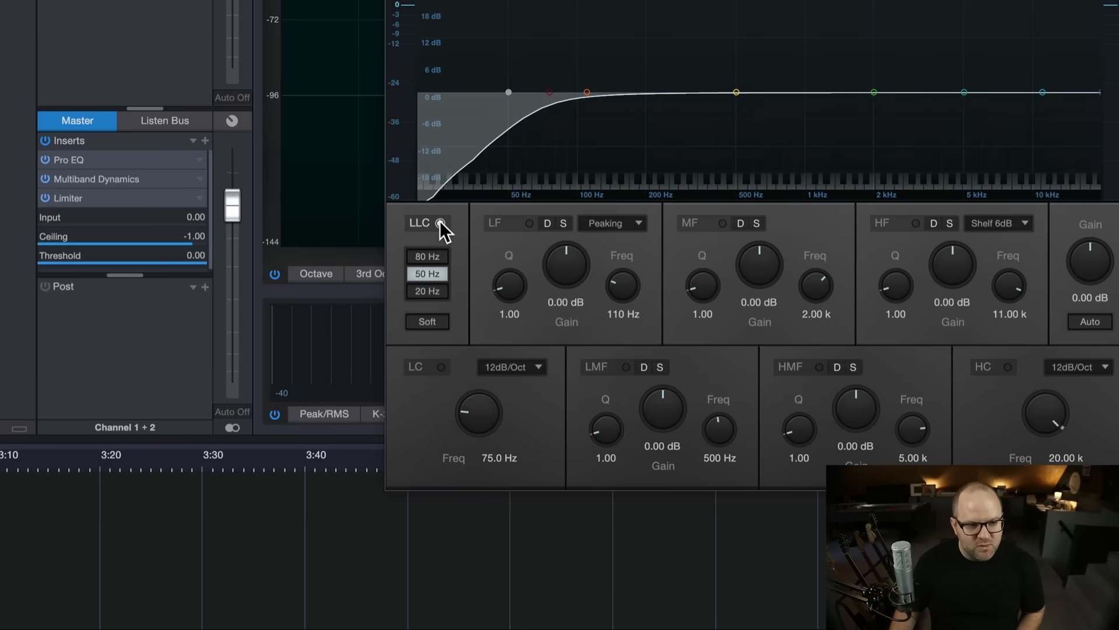
click(440, 223)
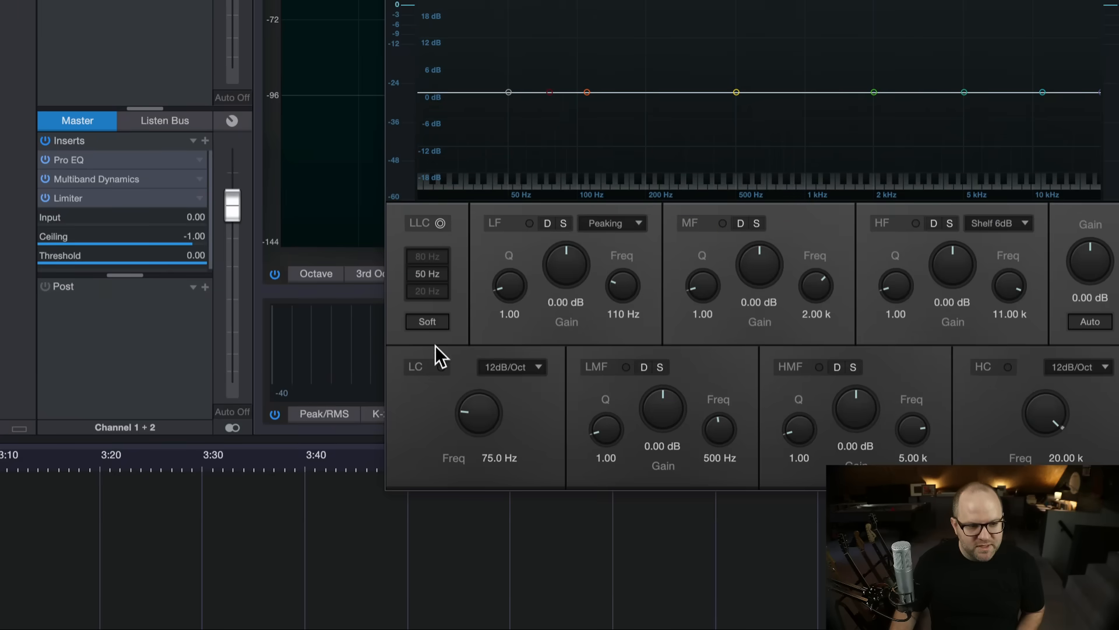
- Enable the Pro EQ's LC filter with a frequency of about 40 Hz and a 24dB/Oct slope
click(440, 367)
drag(469, 408, 466, 424)
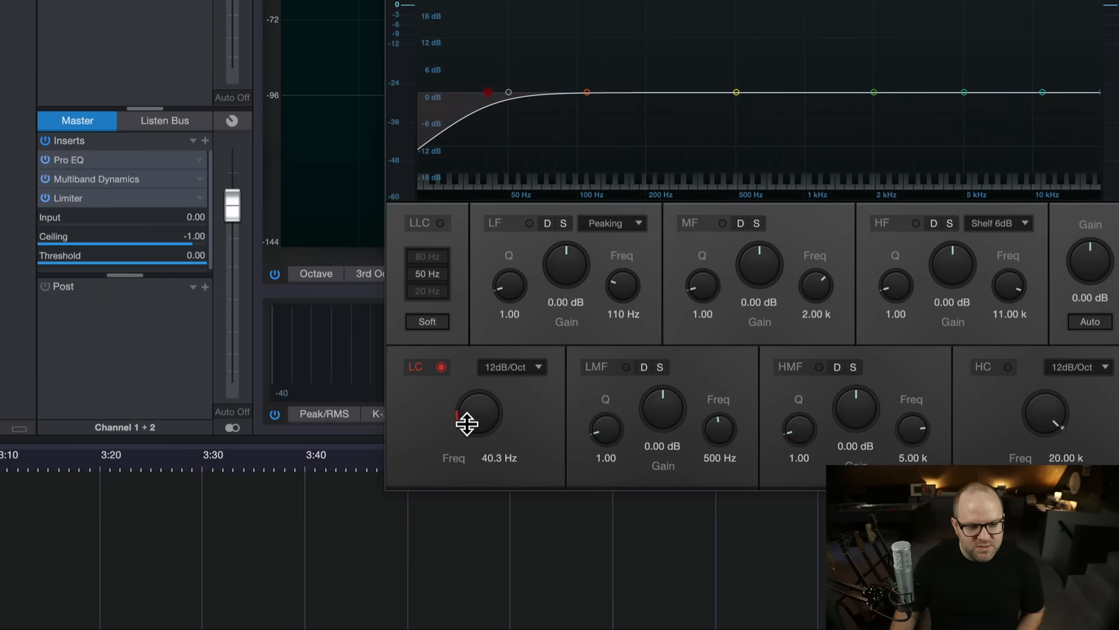
click(511, 367)
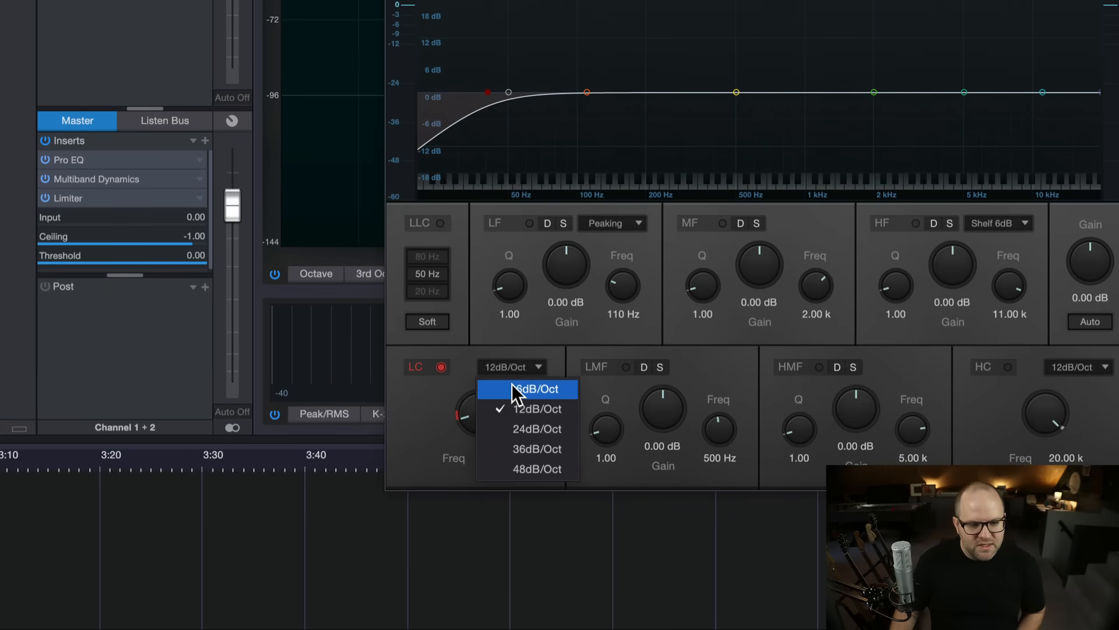
click(517, 468)
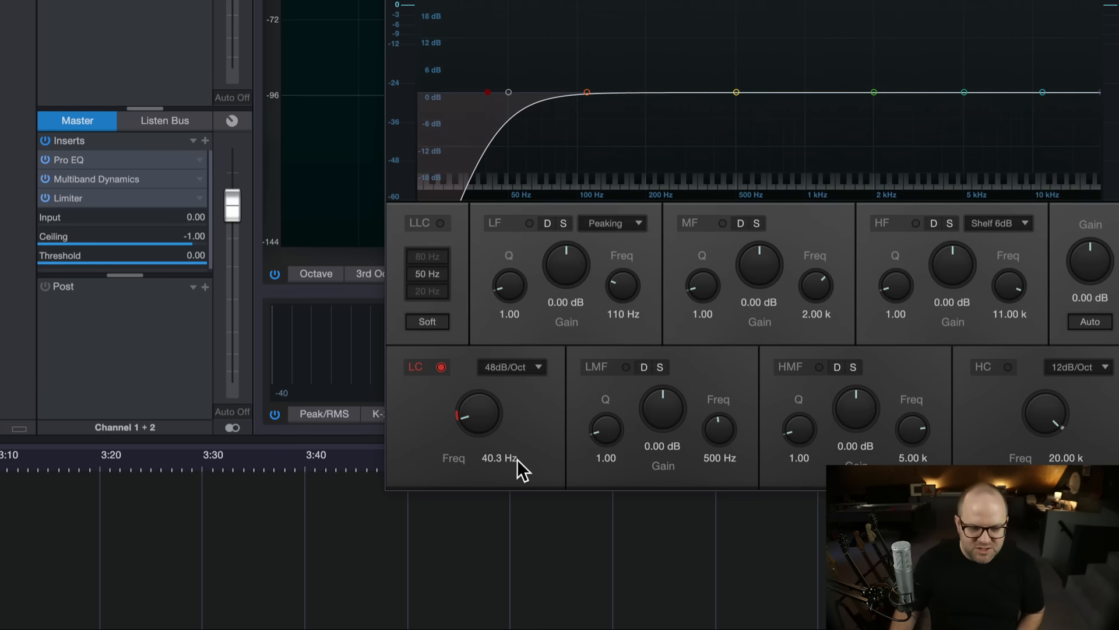
click(529, 365)
click(529, 405)
click(531, 367)
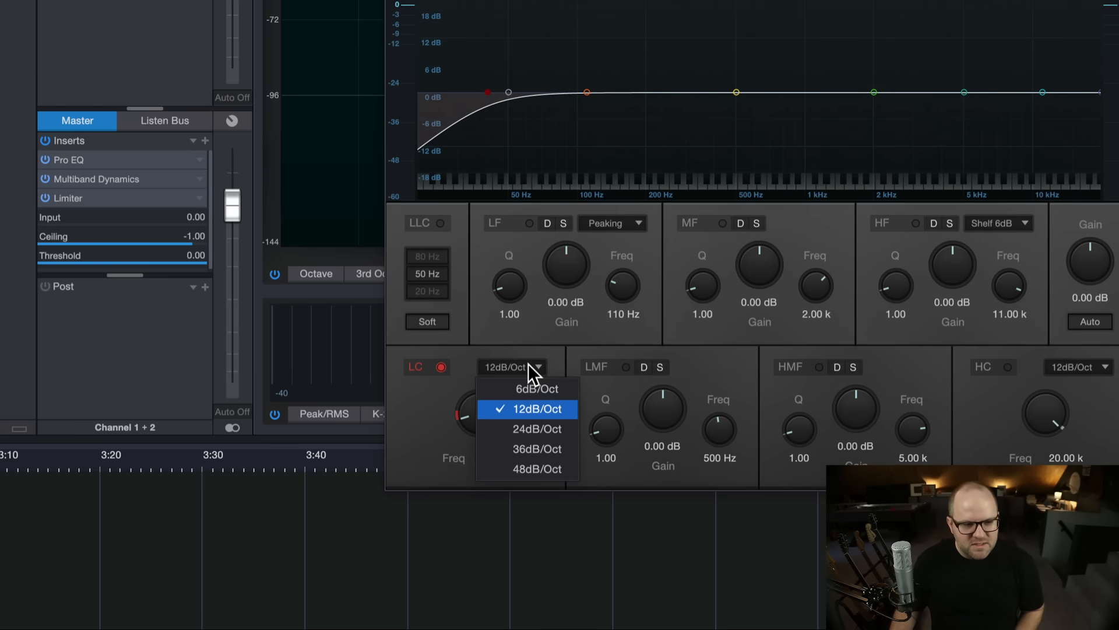
click(534, 429)
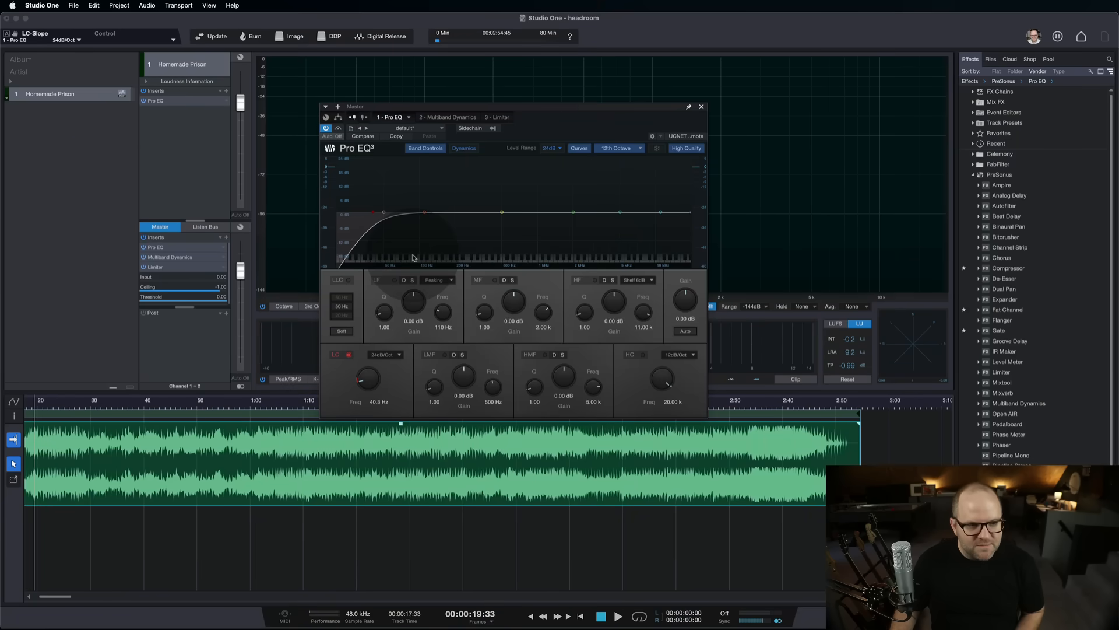
- Play the track from about 1:02 with the Pro EQ beside the spectrum and raise the LC frequency to about 57 Hz
key(space)
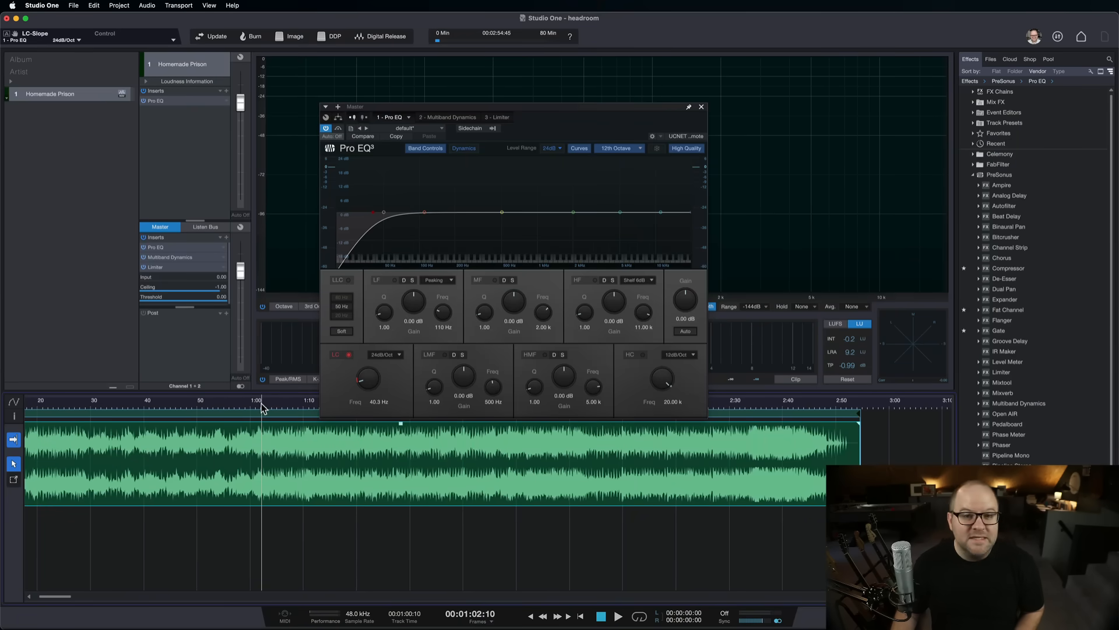
drag(415, 108, 826, 107)
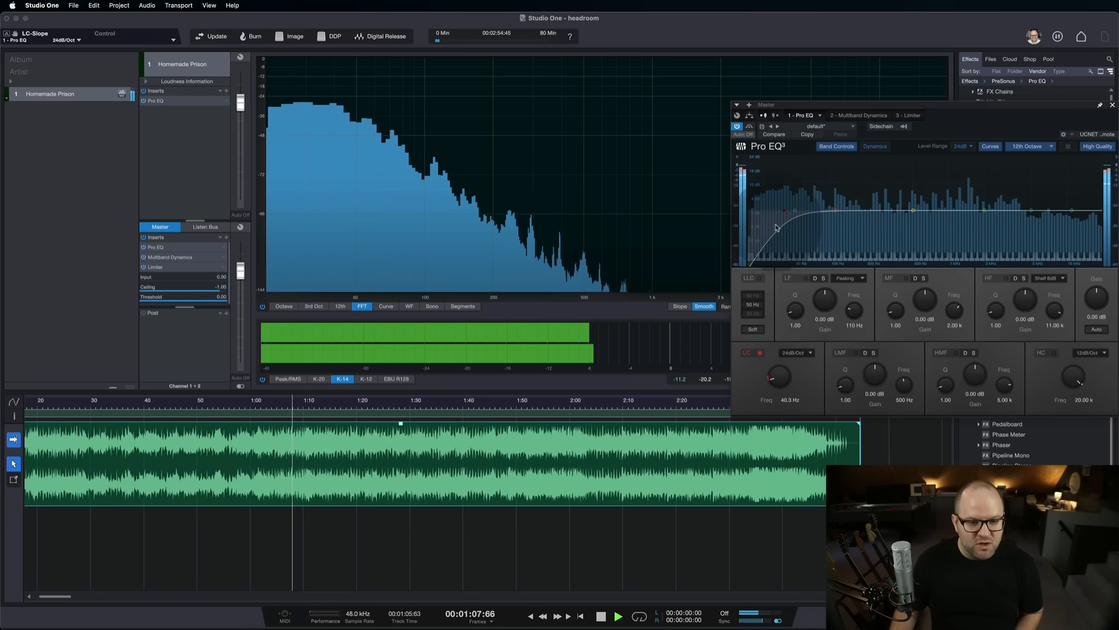
drag(779, 377, 775, 371)
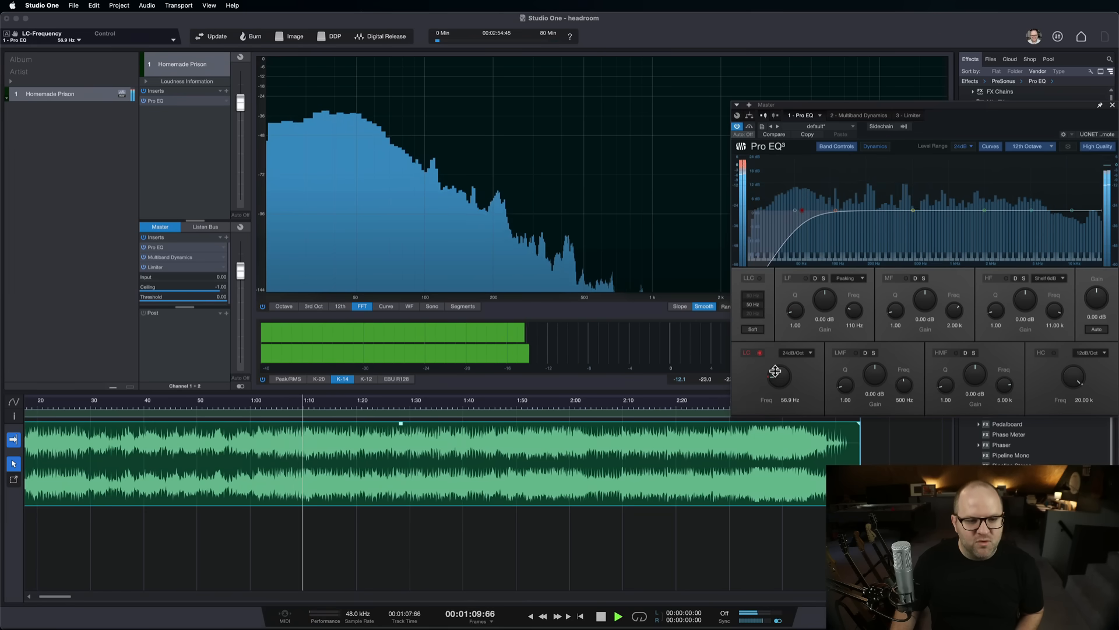